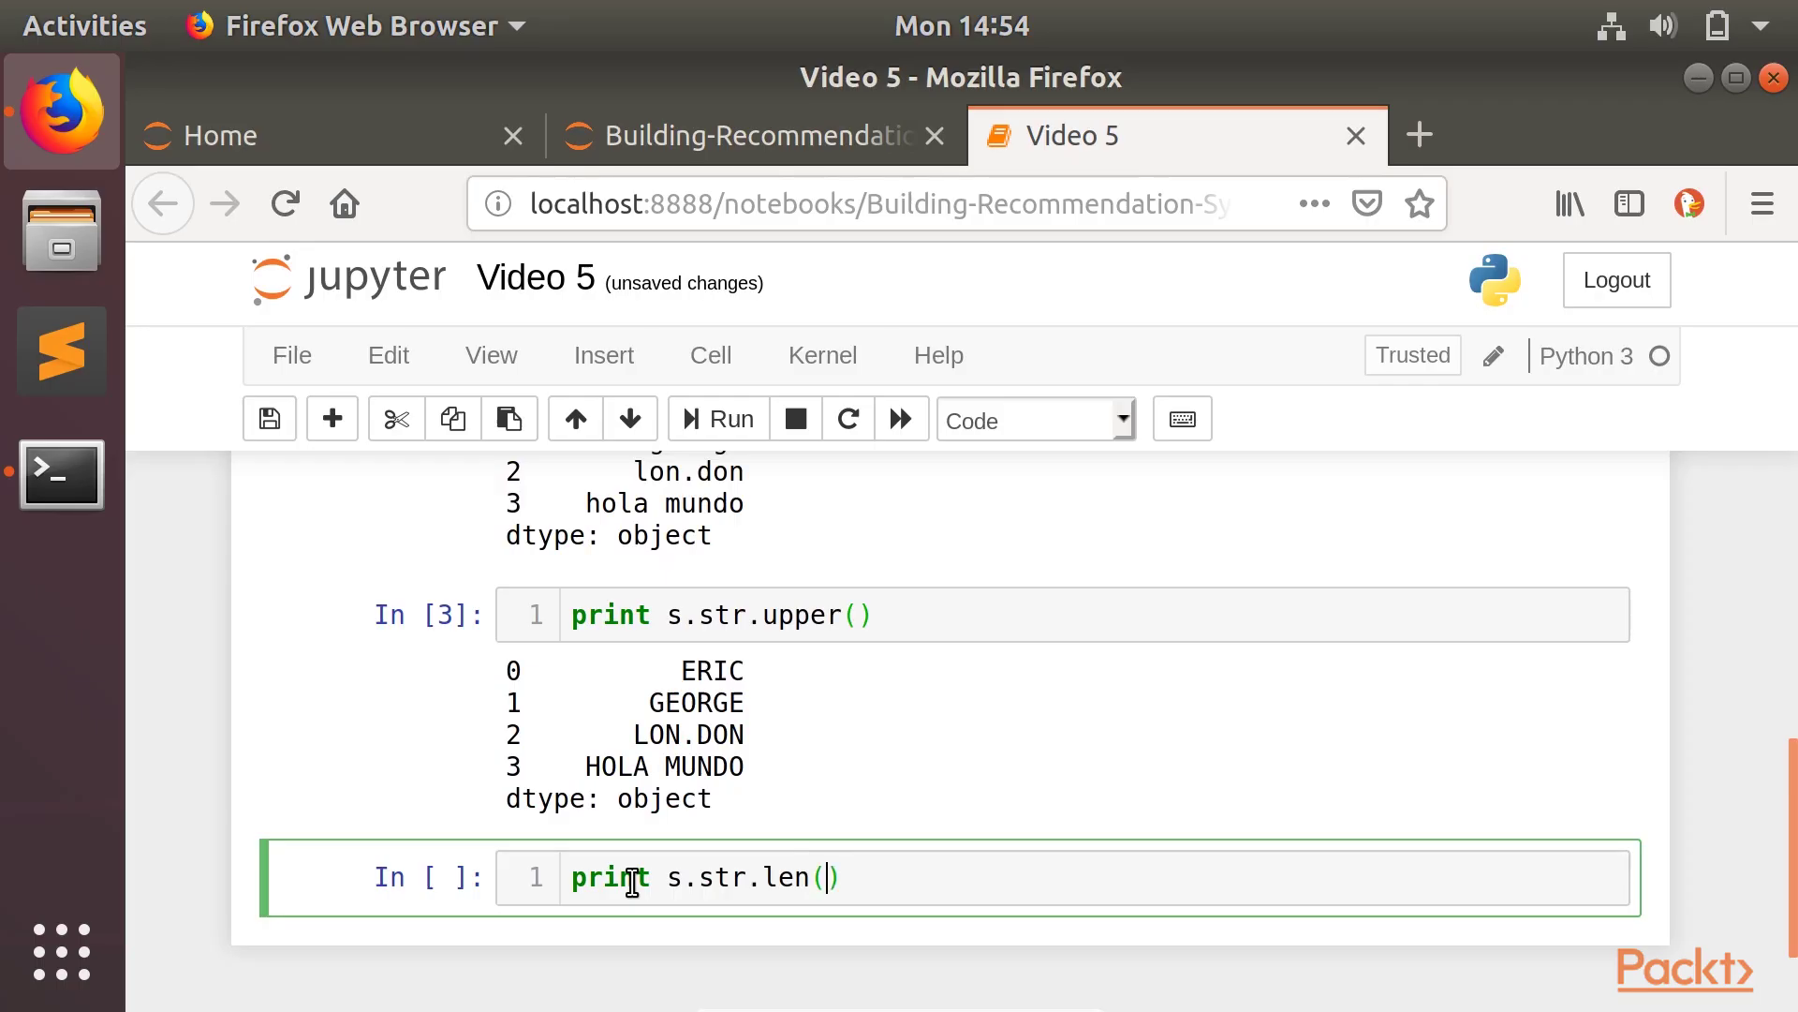
Run the s.str.len() cell, then the qm=df[...] movie filter cell.
key("ctrl+Return")
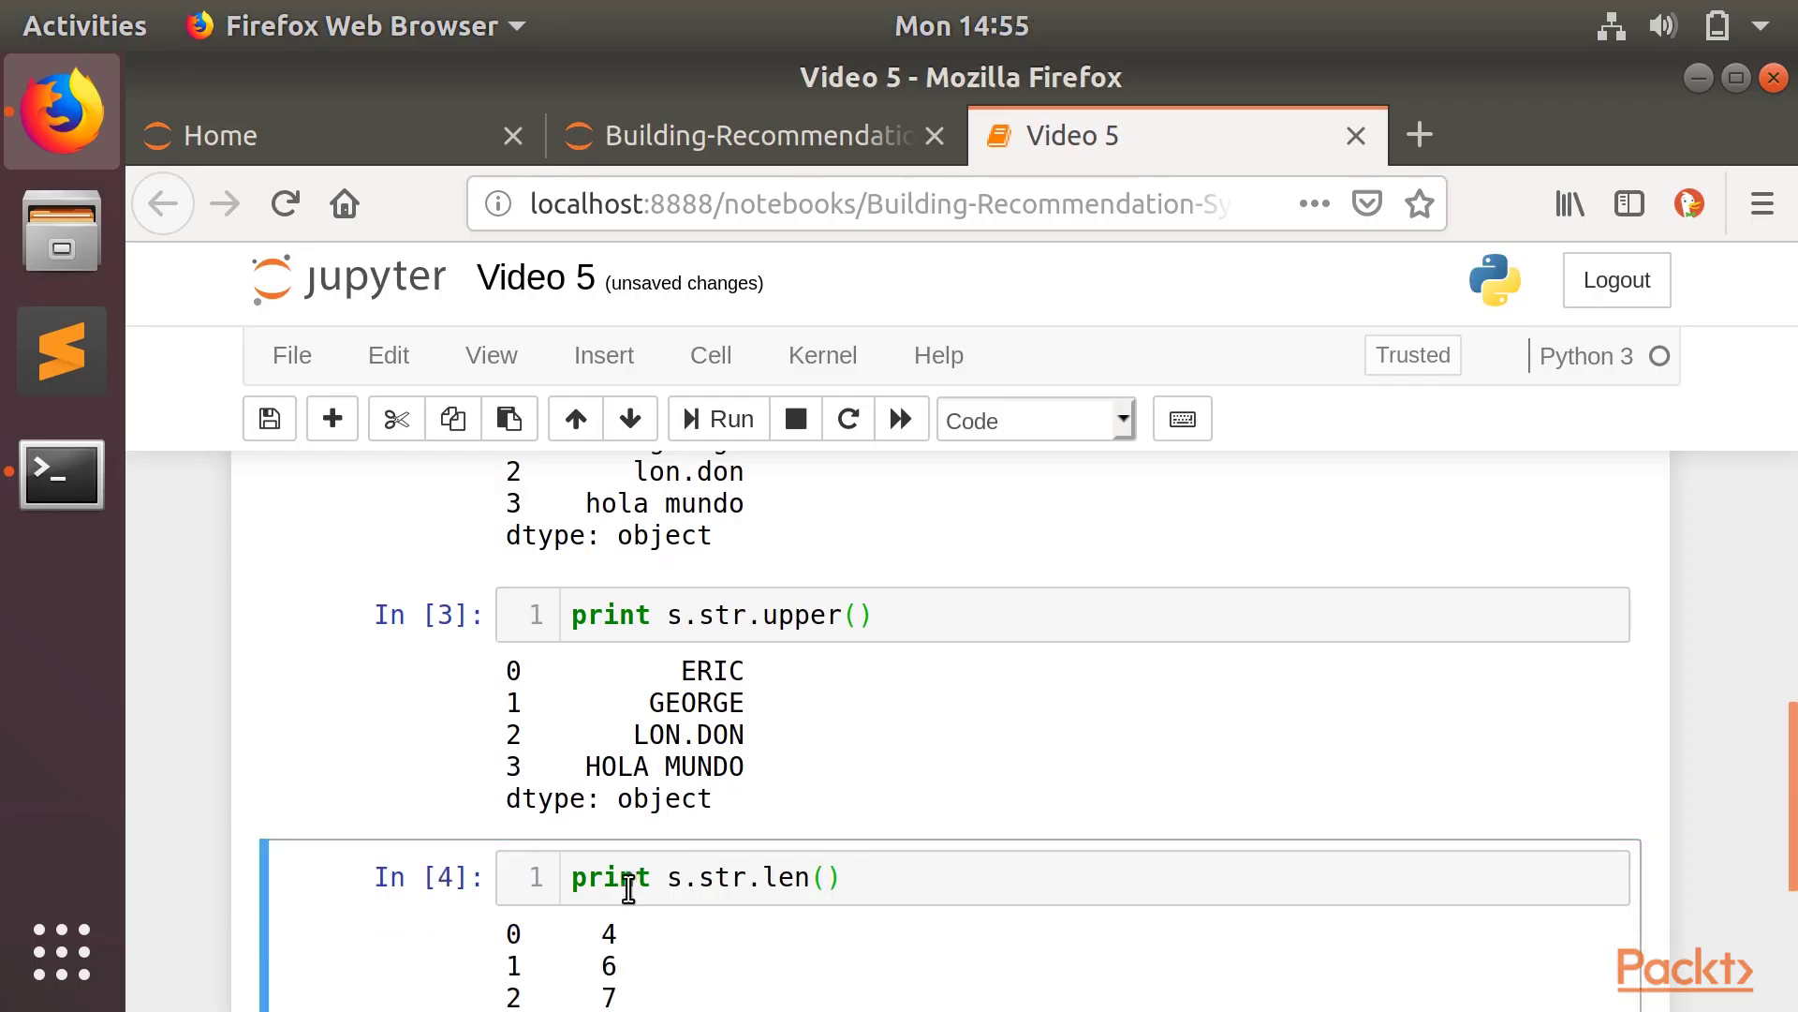
scroll(630, 886, "down", 1)
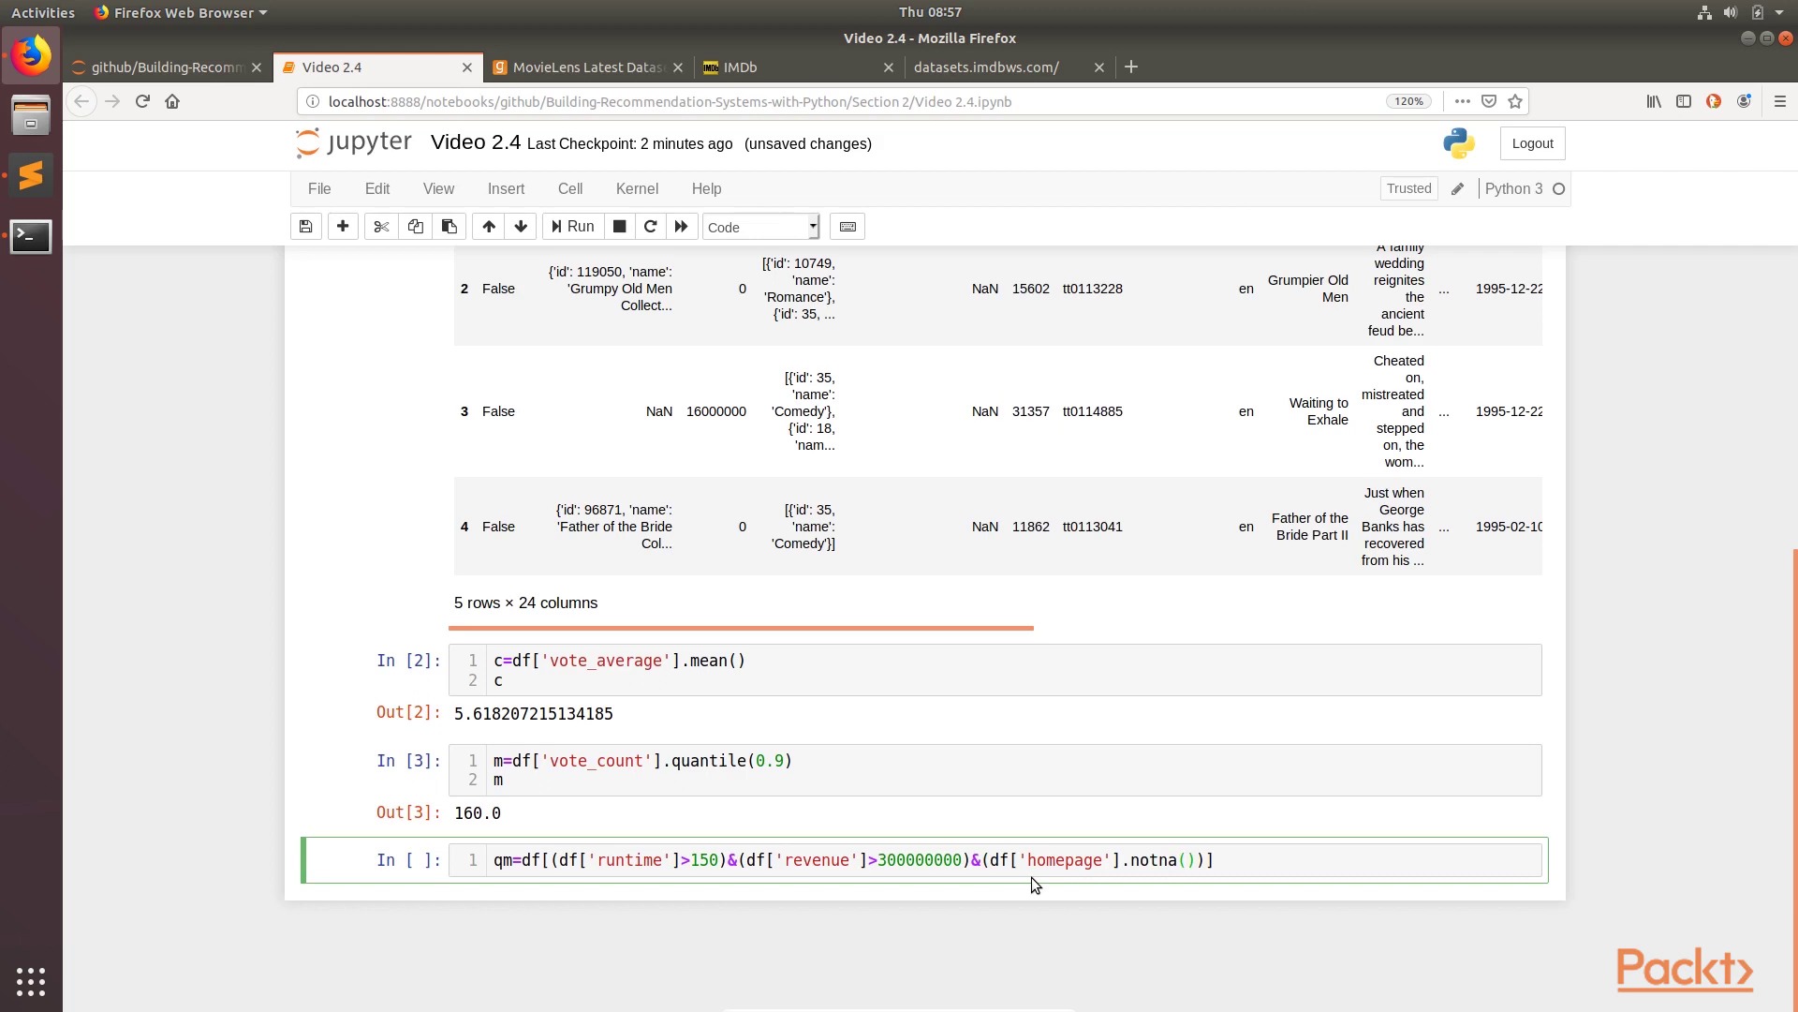
key("ctrl+Return")
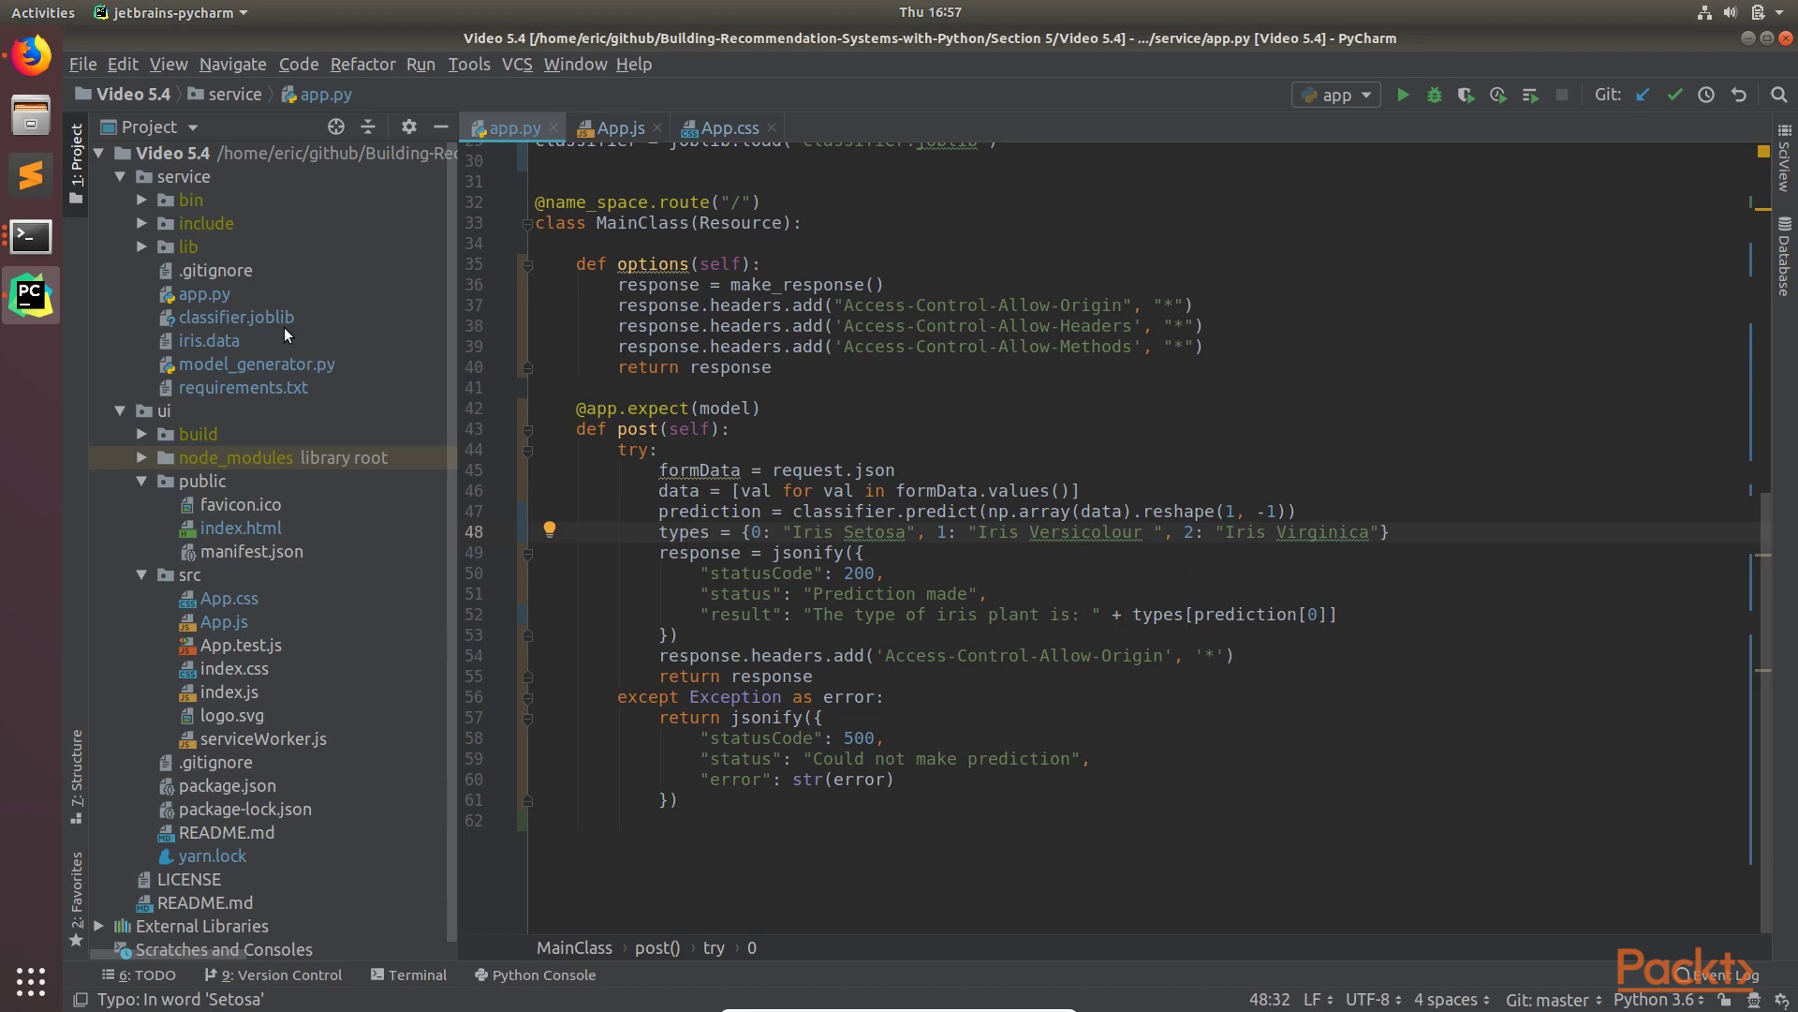
Select classifier.joblib in the service folder of the Project tool window.
left_click(234, 322)
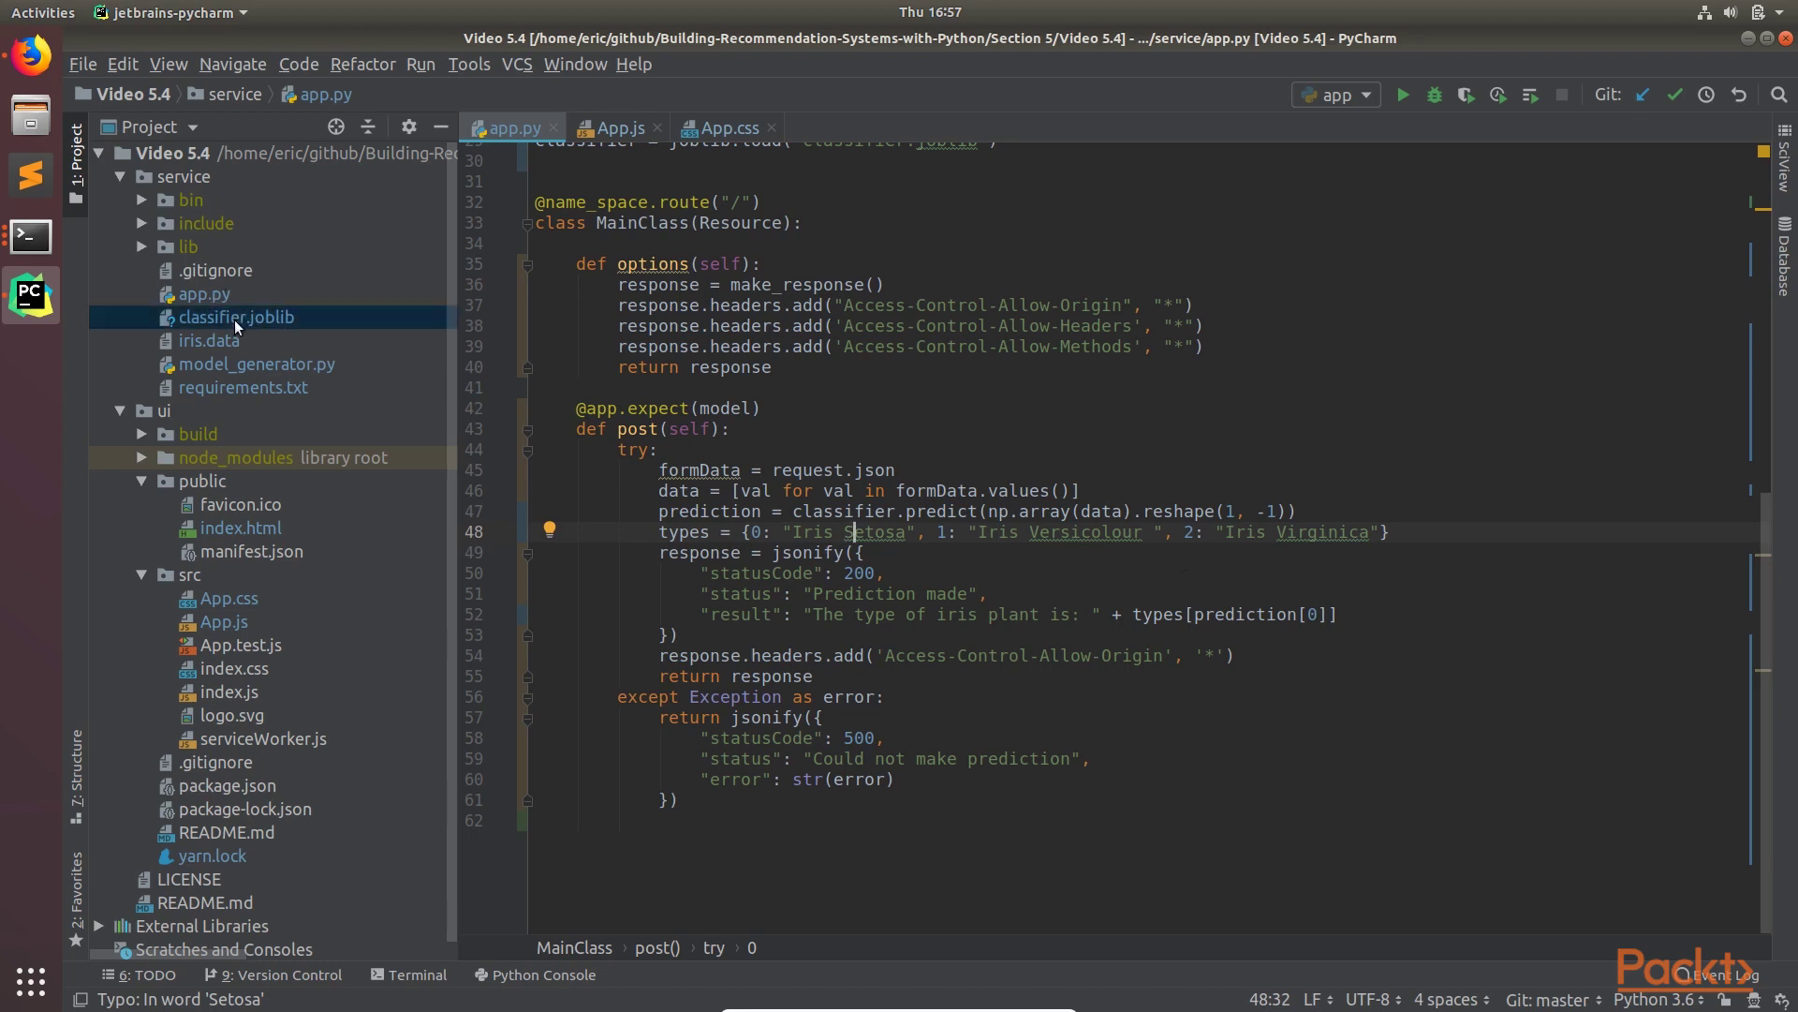